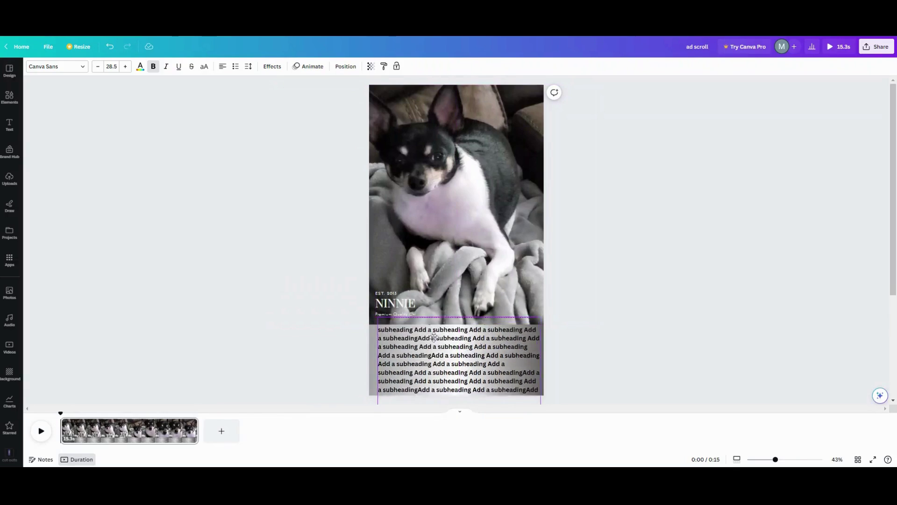
Move the long subheading text box just below the NINNIE title at the page bottom
{"action": "mouse_move", "coordinate": [430, 364]}
{"action": "left_mouse_down"}
{"action": "mouse_move", "coordinate": [446, 141]}
{"action": "mouse_move", "coordinate": [432, 356]}
{"action": "left_mouse_up"}
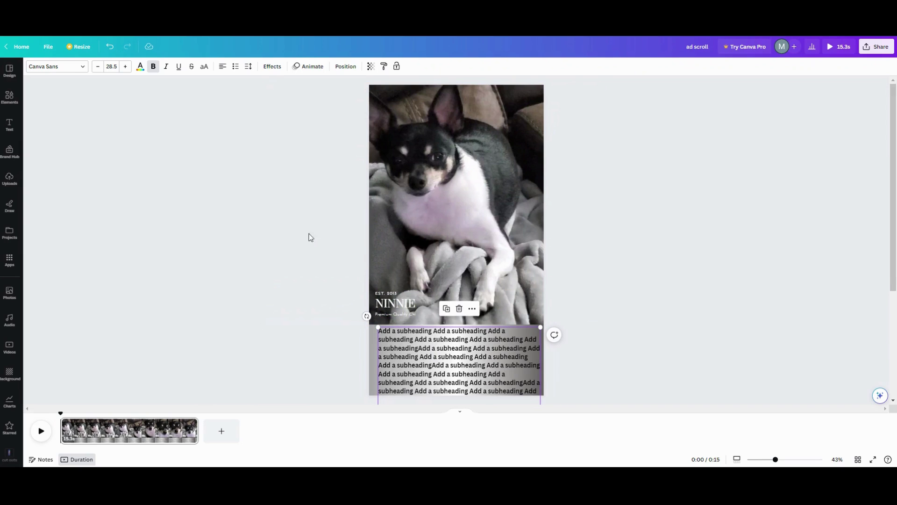
Show the Layers panel with Alt+1 and reorder the subheading text layer
{"action": "key", "text": "alt+1"}
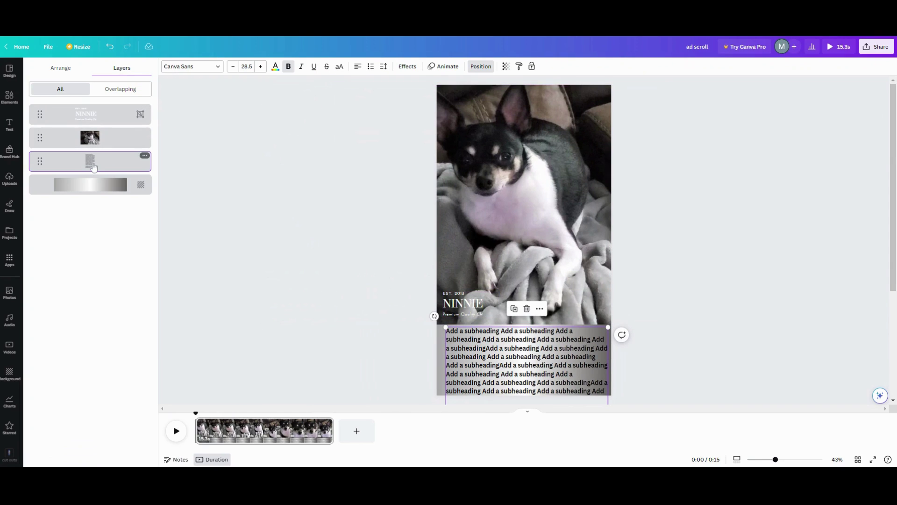
{"action": "mouse_move", "coordinate": [89, 176]}
{"action": "left_mouse_down"}
{"action": "mouse_move", "coordinate": [97, 162]}
{"action": "mouse_move", "coordinate": [89, 172]}
{"action": "left_mouse_up"}
Nudge the subheading text slightly left and start a custom animation from Text Animations
{"action": "left_click", "coordinate": [447, 67]}
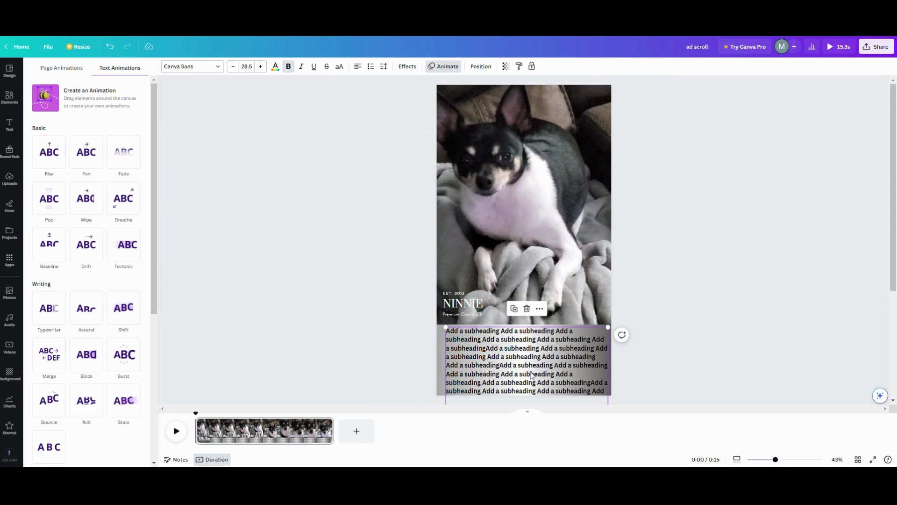
{"action": "left_click_drag", "start_coordinate": [532, 373], "coordinate": [529, 375]}
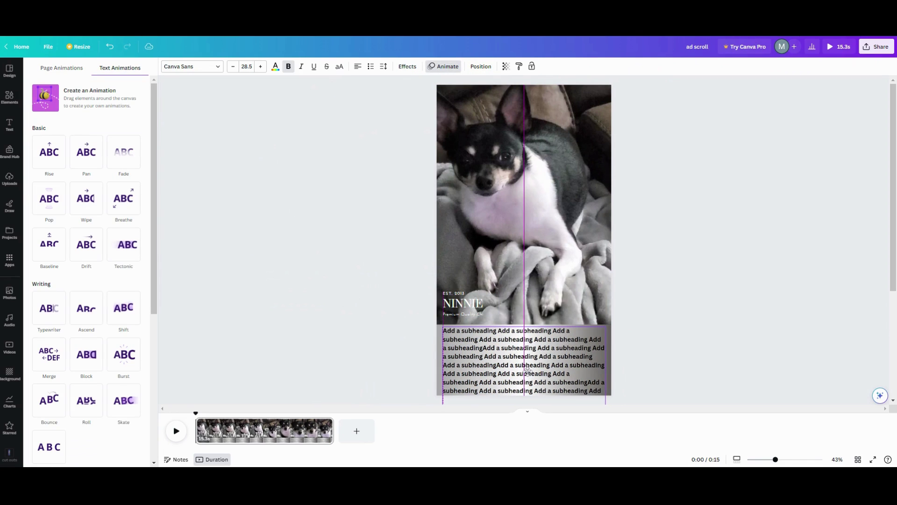
{"action": "left_click", "coordinate": [91, 110]}
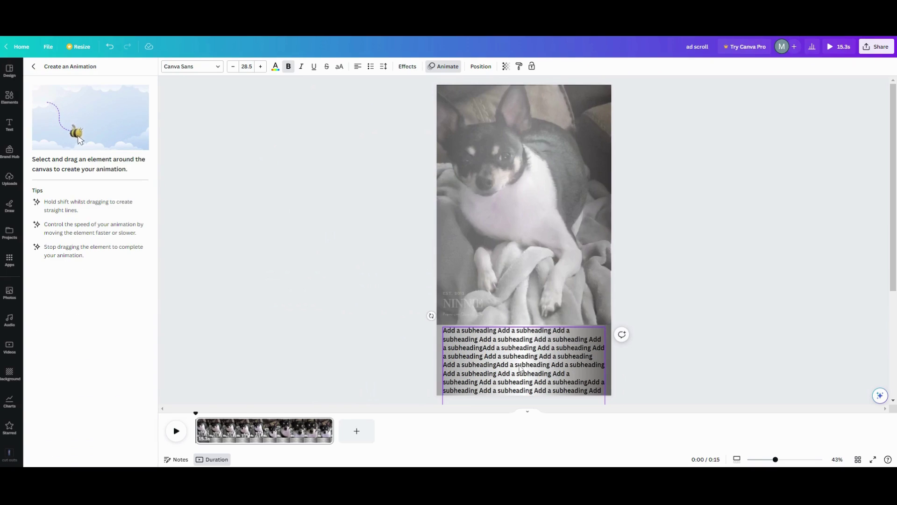
Drag the subheading text box straight upward to record its scroll path
{"action": "left_click_drag", "start_coordinate": [518, 374], "coordinate": [512, 187]}
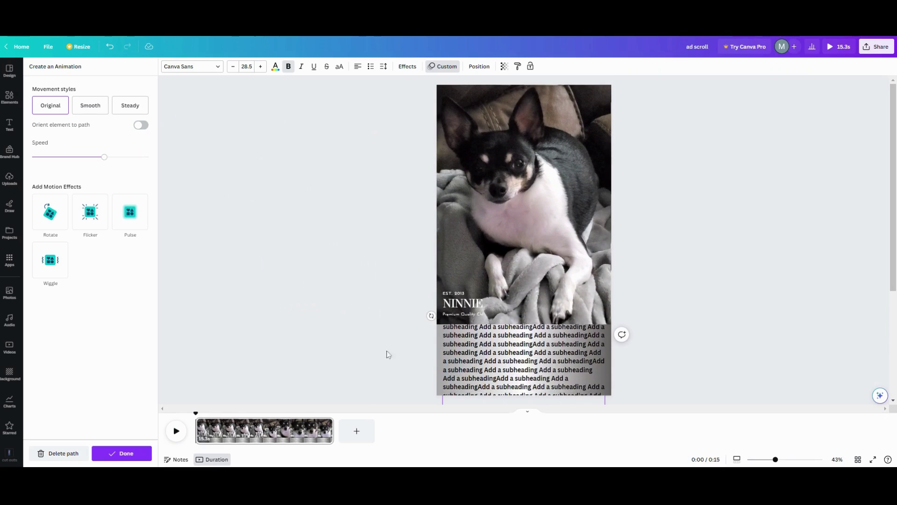
Lower the animation speed slightly and choose the Steady movement style
{"action": "left_click_drag", "start_coordinate": [104, 157], "coordinate": [93, 160]}
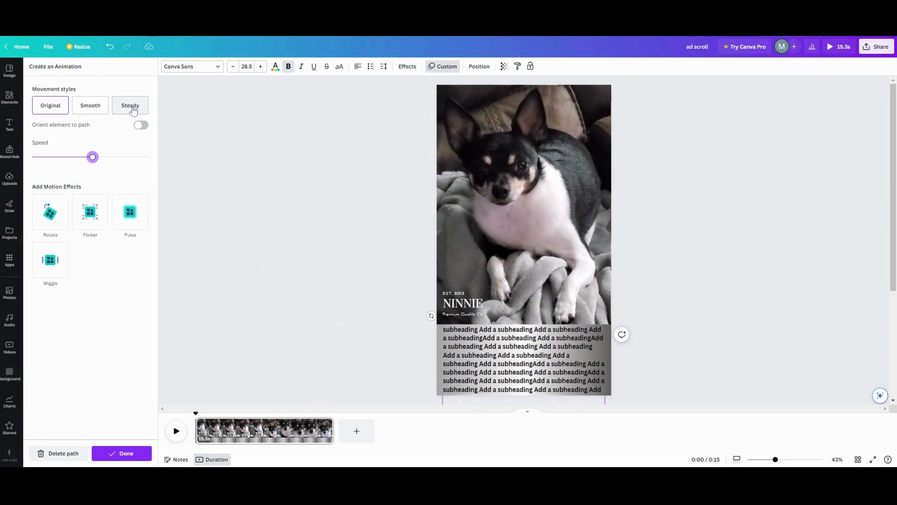
{"action": "left_click", "coordinate": [132, 111]}
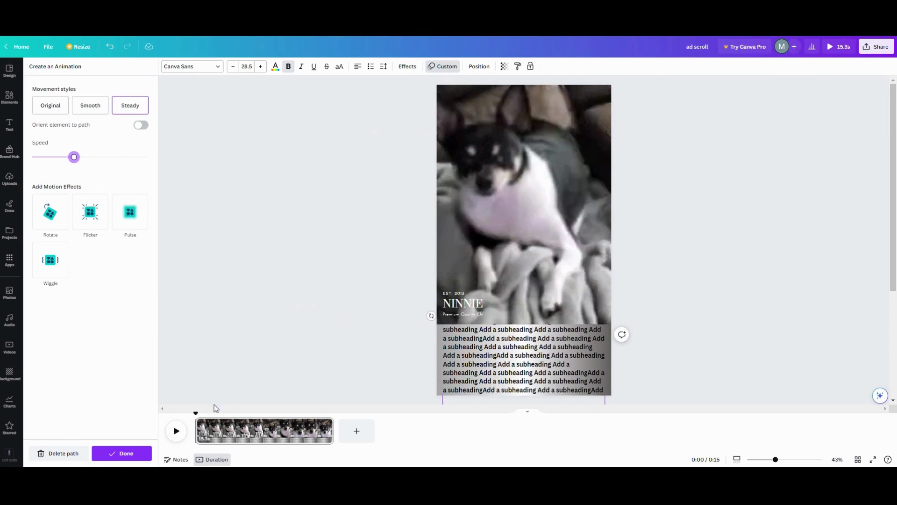
Apply the custom scroll animation with Done and return to the design view
{"action": "left_click", "coordinate": [175, 430]}
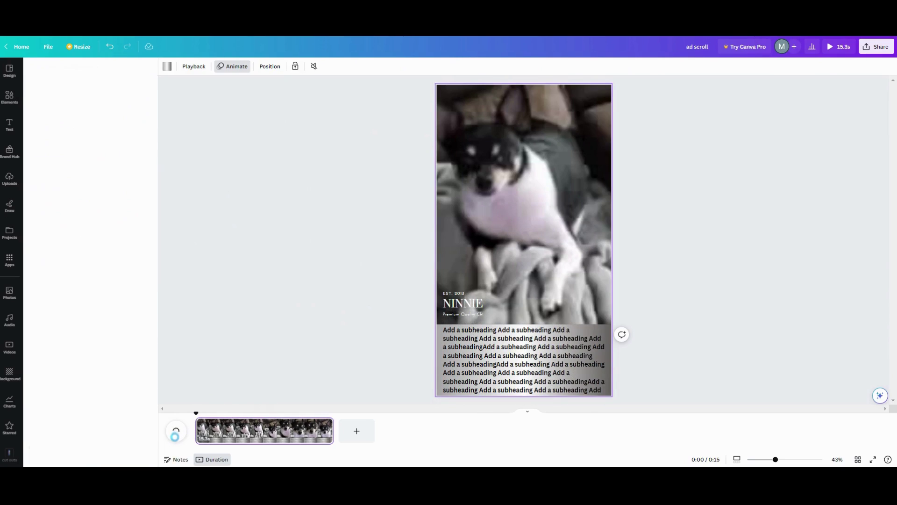